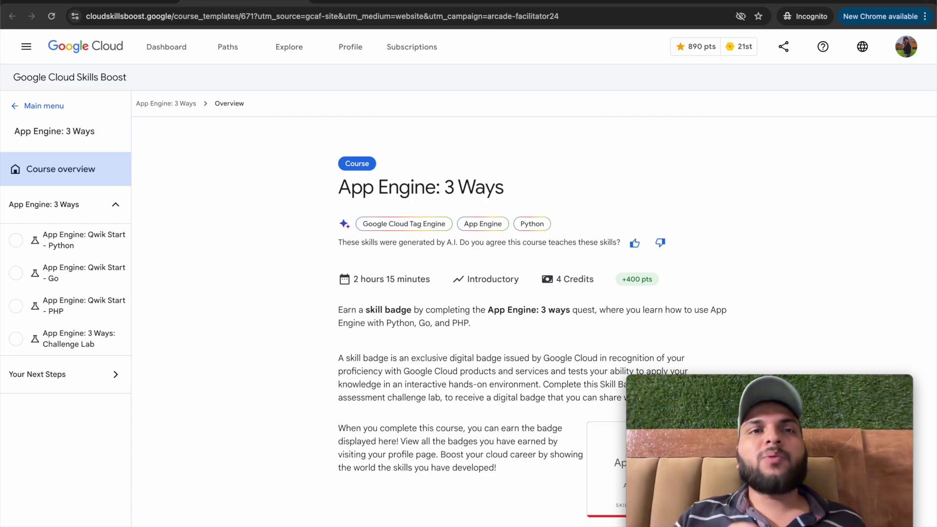
Open the App Engine: 3 Ways folder in the ARCADE-FACILITATOR-PROGRAM-2024 GitHub repository and return to the course's lab list.
click(362, 3)
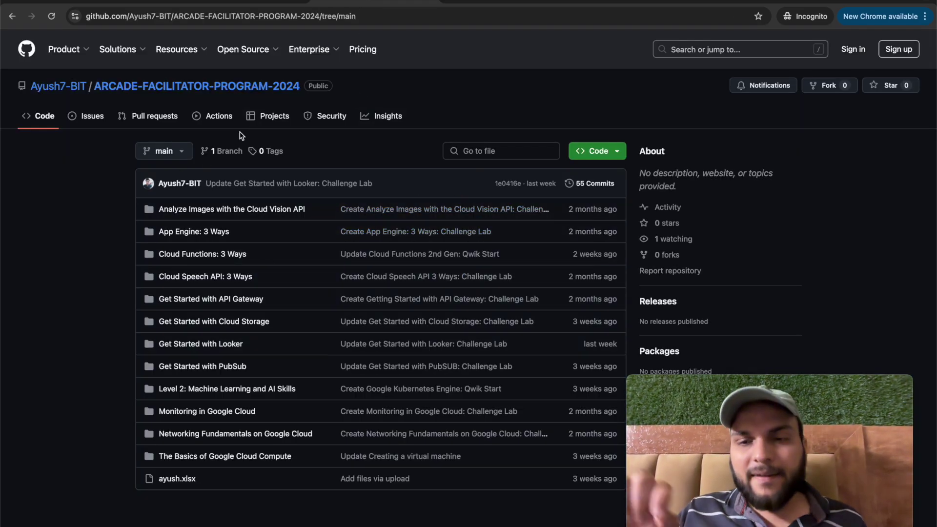
key(ctrl+shift+Tab)
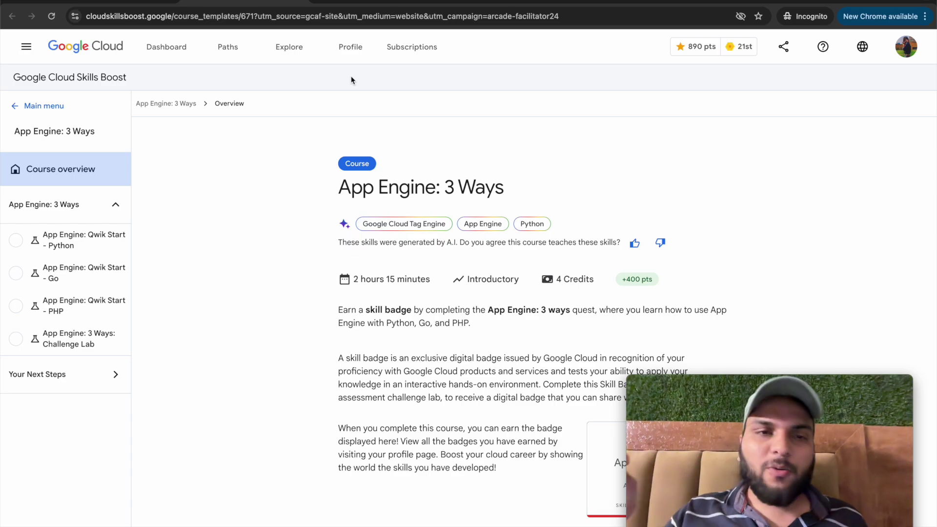
scroll(407, 208, down, 5)
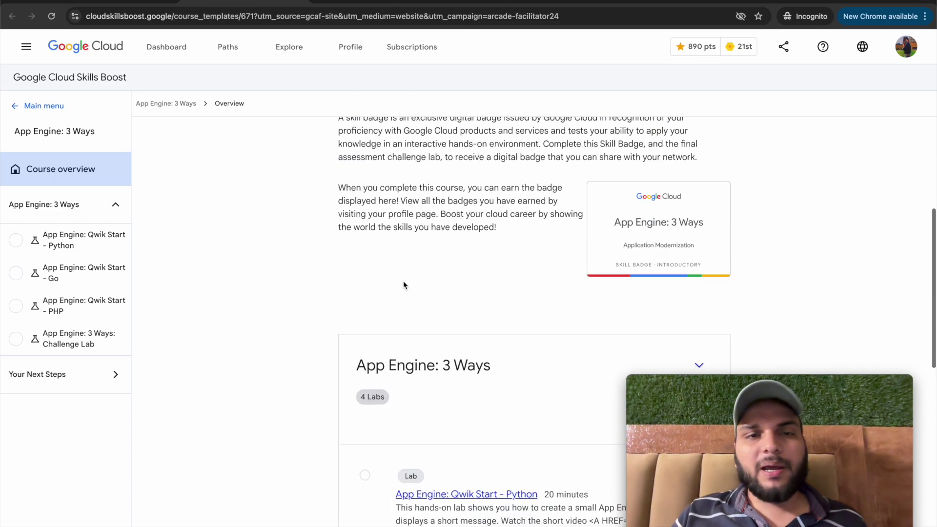
key(ctrl+Tab)
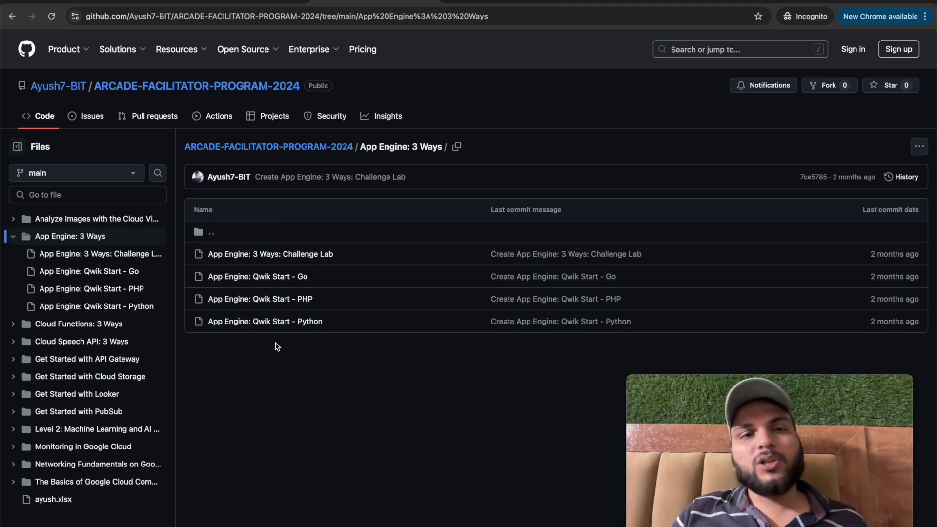
key(ctrl+shift+Tab)
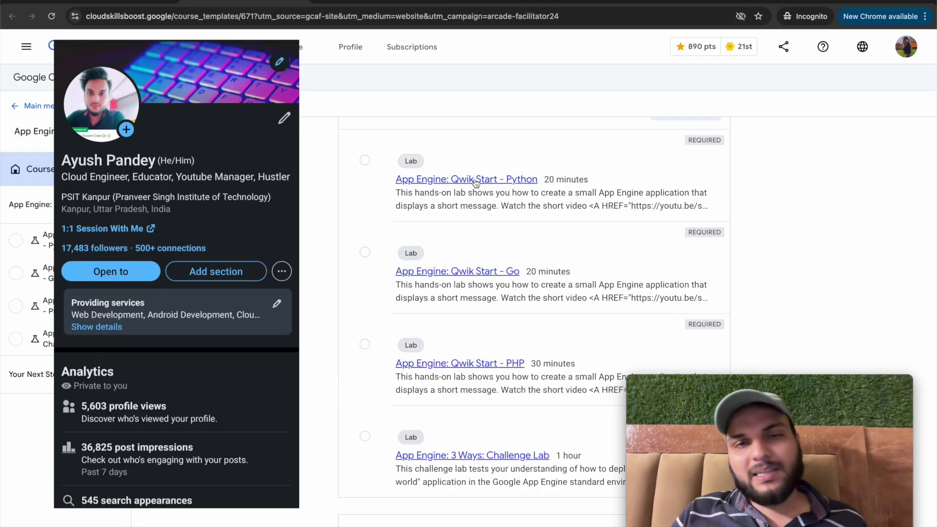
Open the App Engine: Qwik Start - Python lab and its matching script file in the GitHub repository.
click(476, 180)
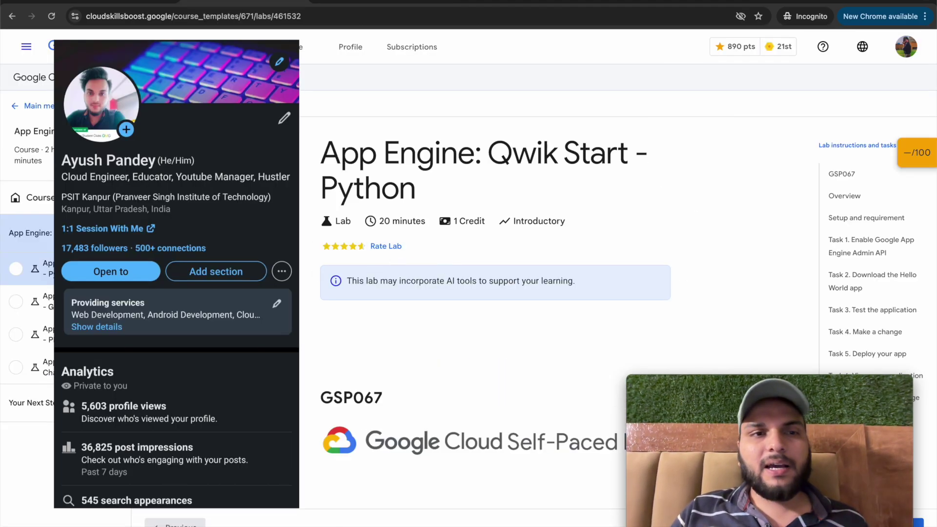
click(382, 3)
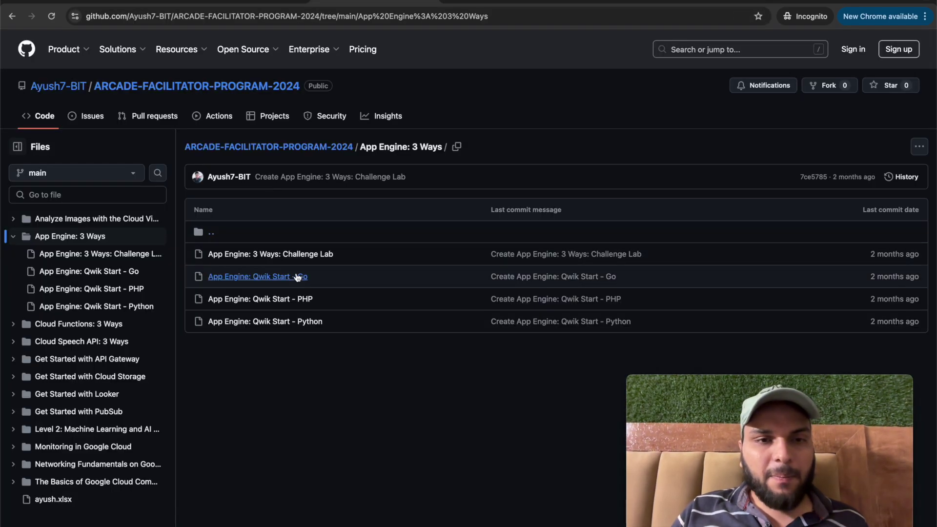
click(307, 322)
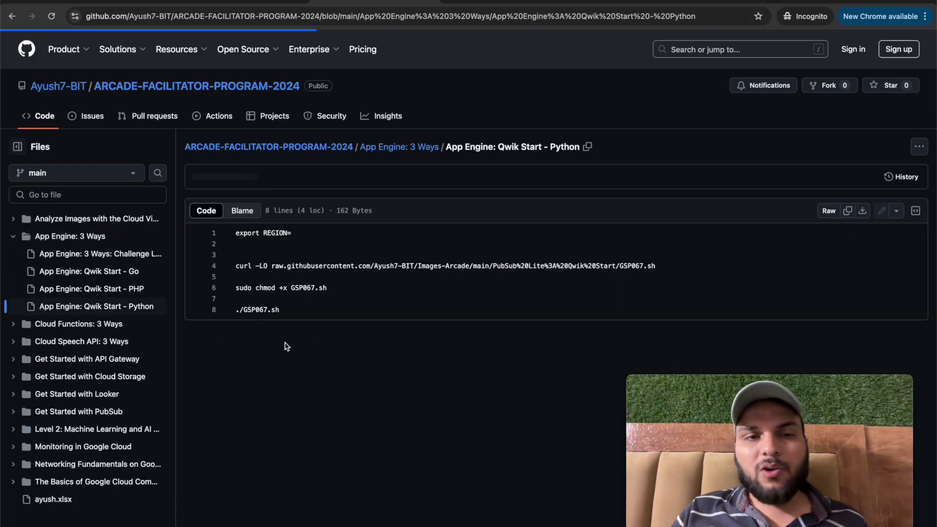
Open the Google Cloud console from the Python lab and sign in with the lab's student username and password.
click(260, 3)
click(272, 320)
click(232, 239)
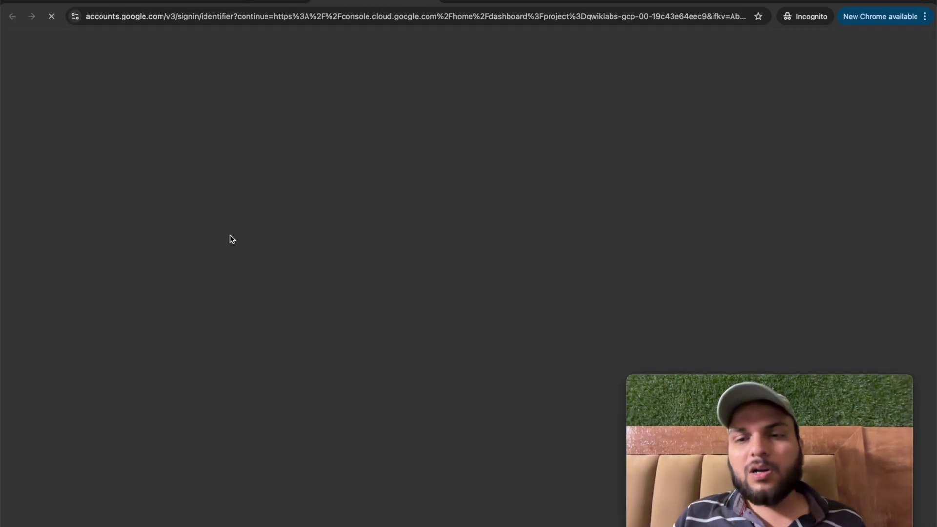
key(Return)
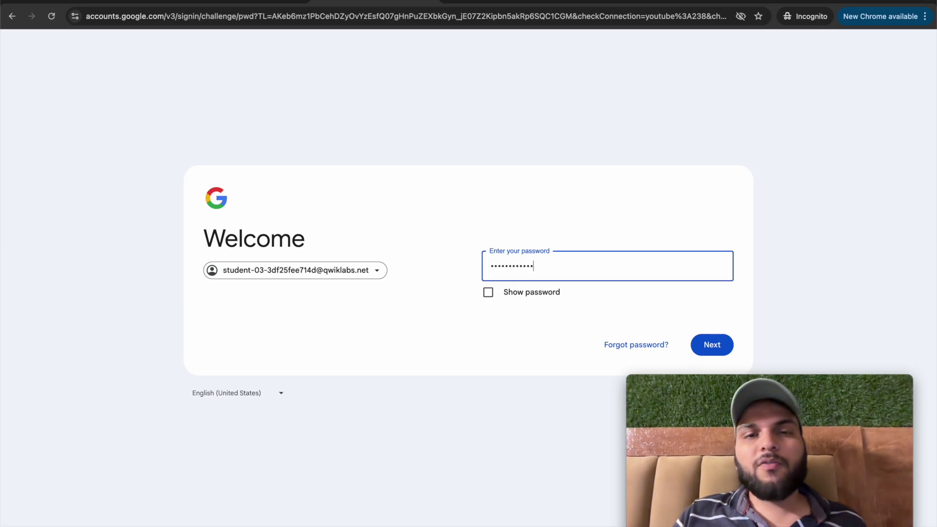
key(Return)
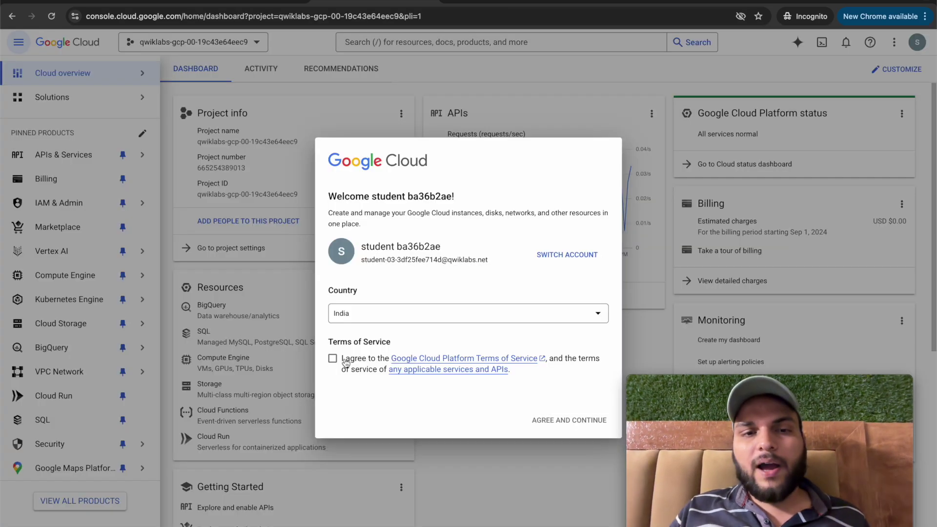
Accept the Google Cloud terms of service and open Cloud Shell for the Python lab's project.
click(566, 420)
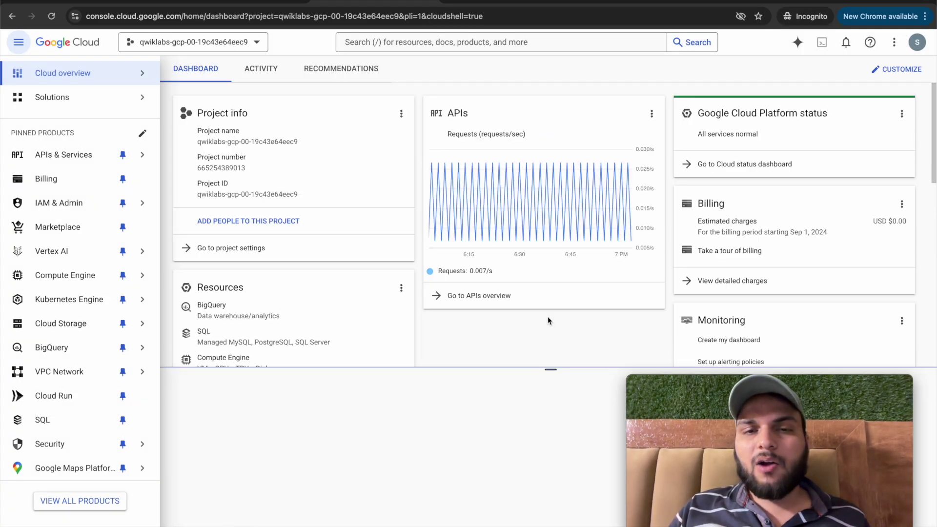
click(822, 43)
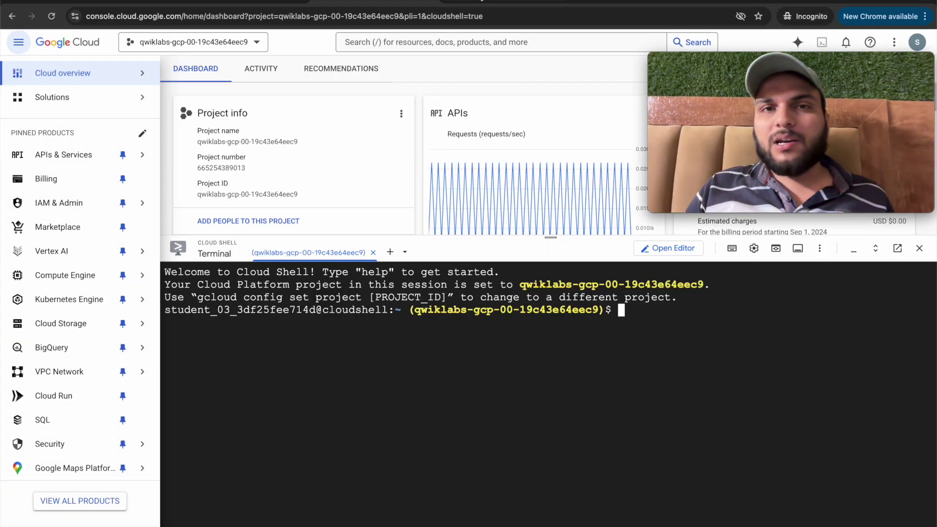
Run export REGION=us-east1 in Cloud Shell, taking the command from the repository file and the region from the Python lab's Task 5.
key(ctrl+Tab)
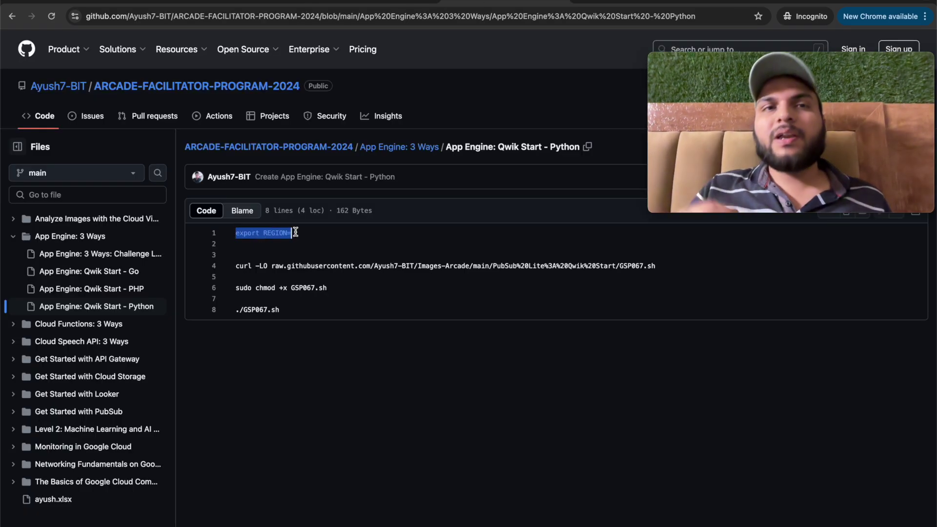
key(ctrl+shift+Tab)
key(ctrl+v)
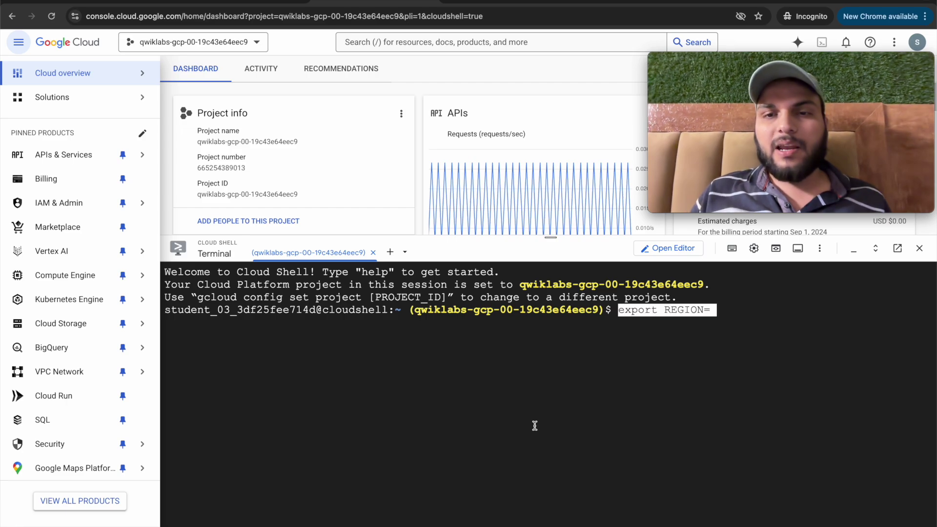
key(ctrl+shift+Tab)
drag(533, 273, 557, 273)
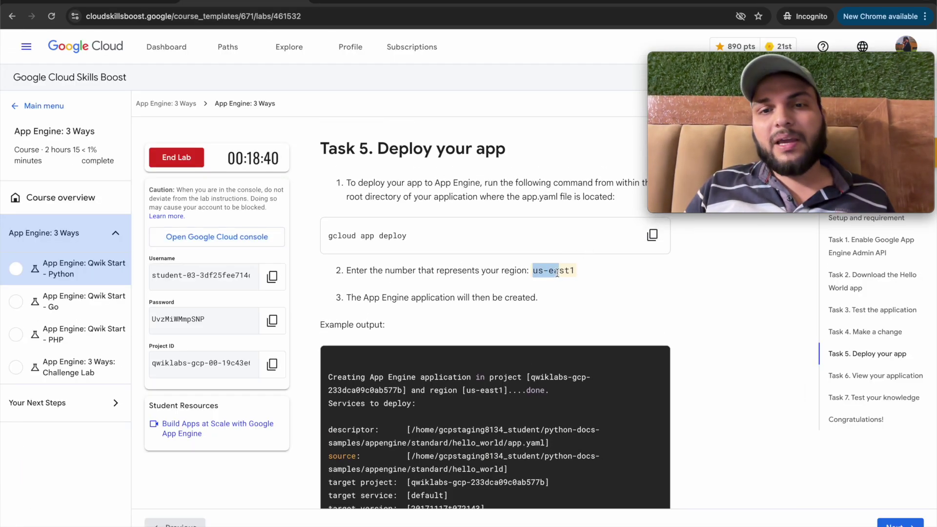
key(ctrl+c)
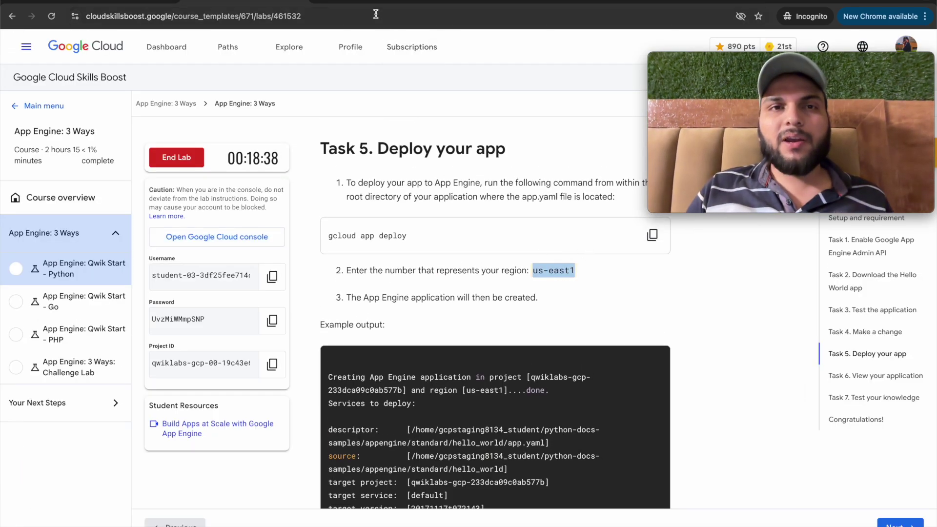
key(ctrl+Tab)
key(ctrl+v)
key(Return)
Copy the repository commands that download, make executable and launch GSP067.sh, and run them in Cloud Shell.
key(ctrl+Tab)
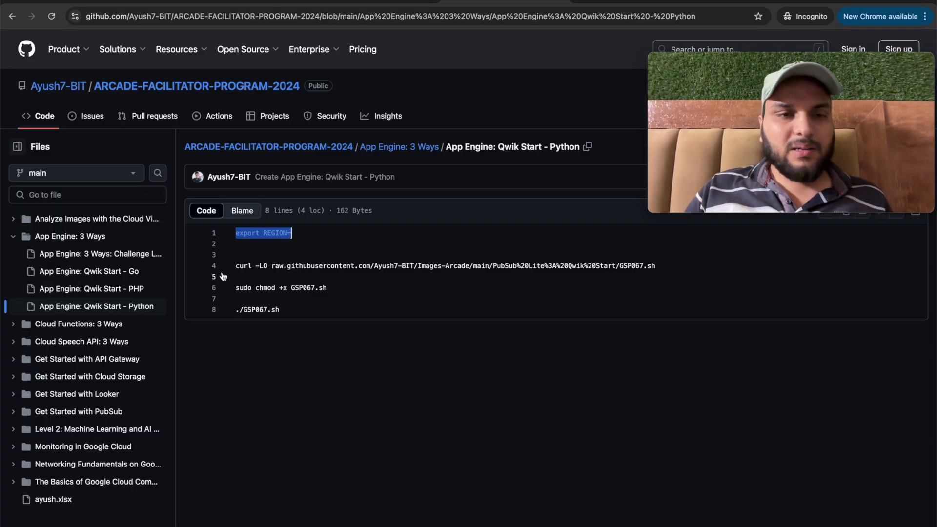
drag(234, 265, 280, 309)
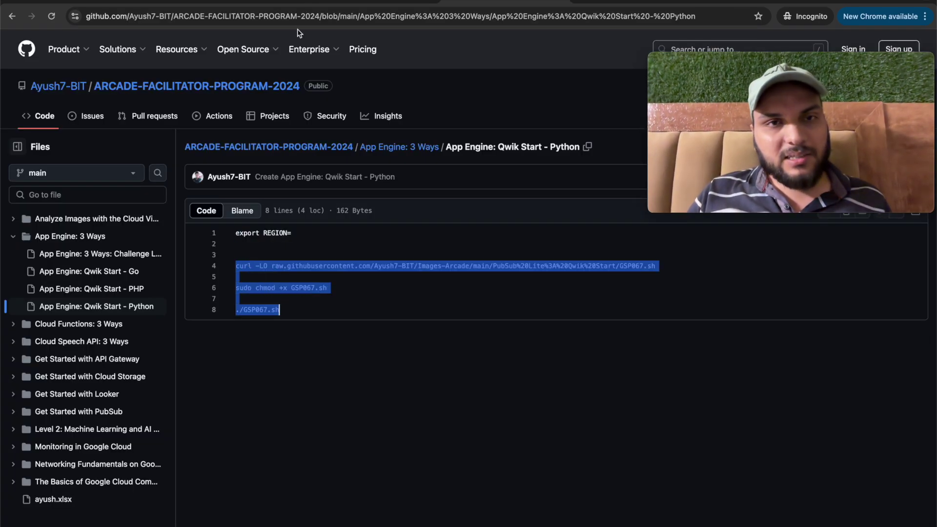
key(ctrl+c)
key(ctrl+Tab)
key(ctrl+v)
key(Return)
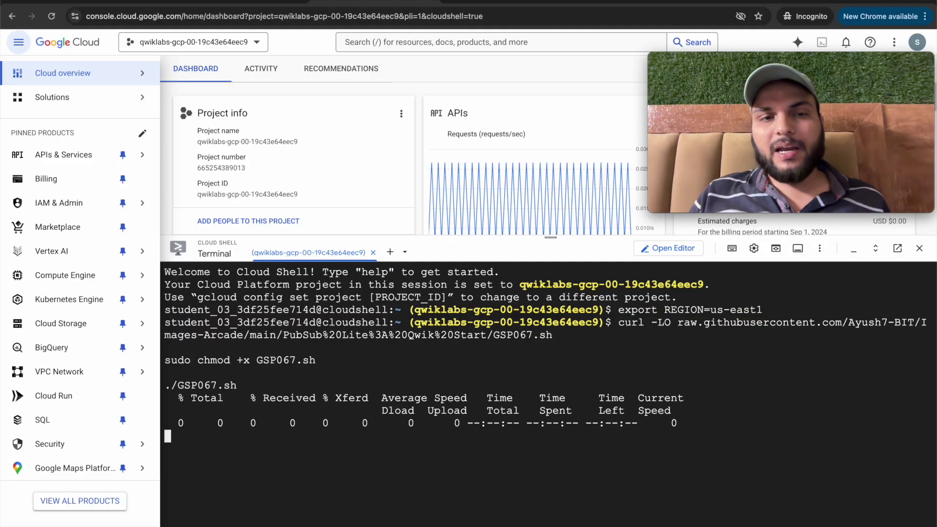
click(650, 429)
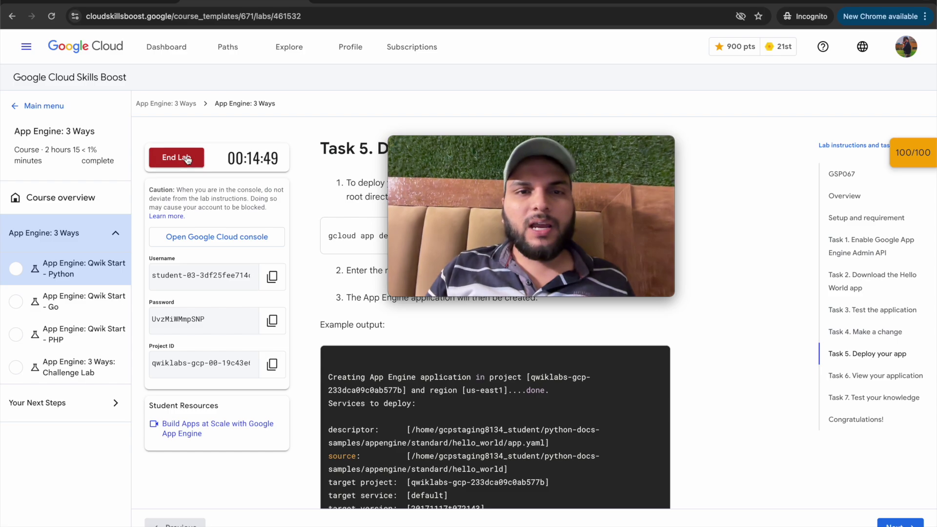
End the Python lab and open the App Engine: Qwik Start - Go file in the GitHub repository.
click(184, 157)
click(577, 324)
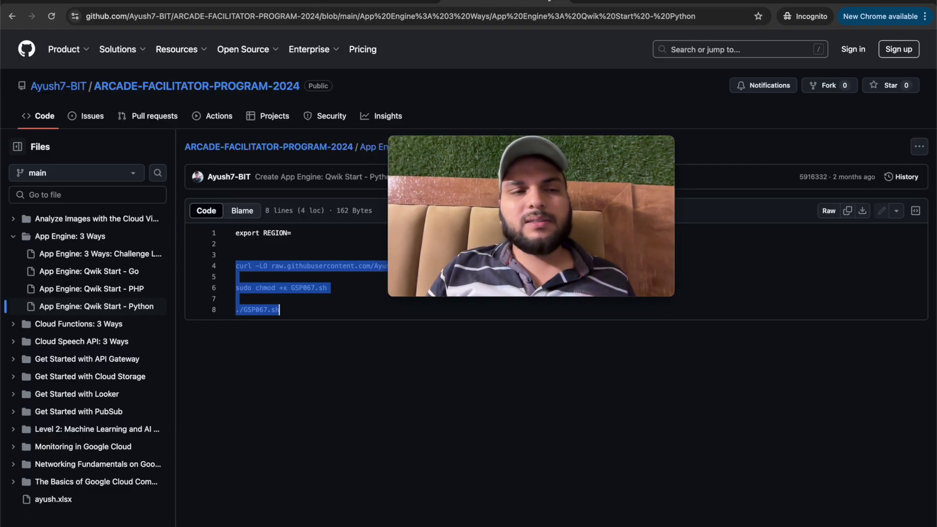
click(146, 272)
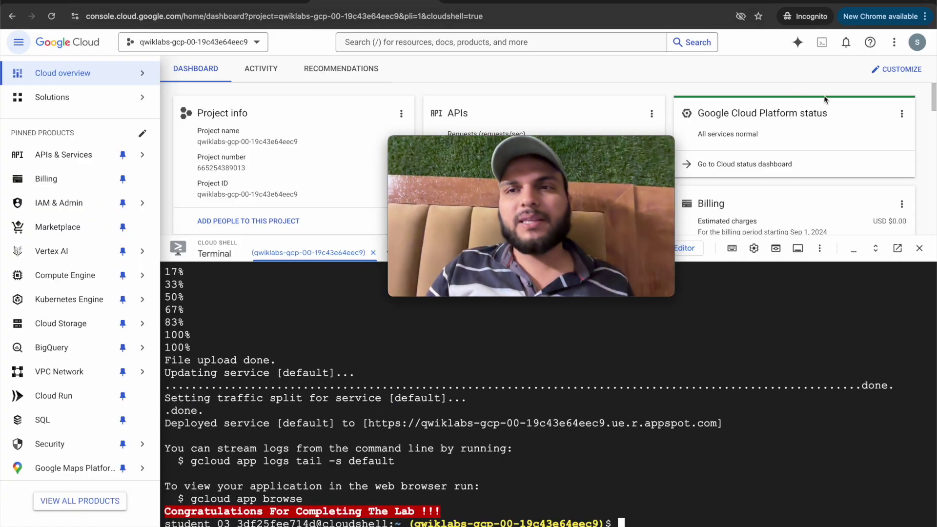
Sign out of the Google Cloud console and remove the Python lab's student account from the browser.
click(916, 44)
click(893, 170)
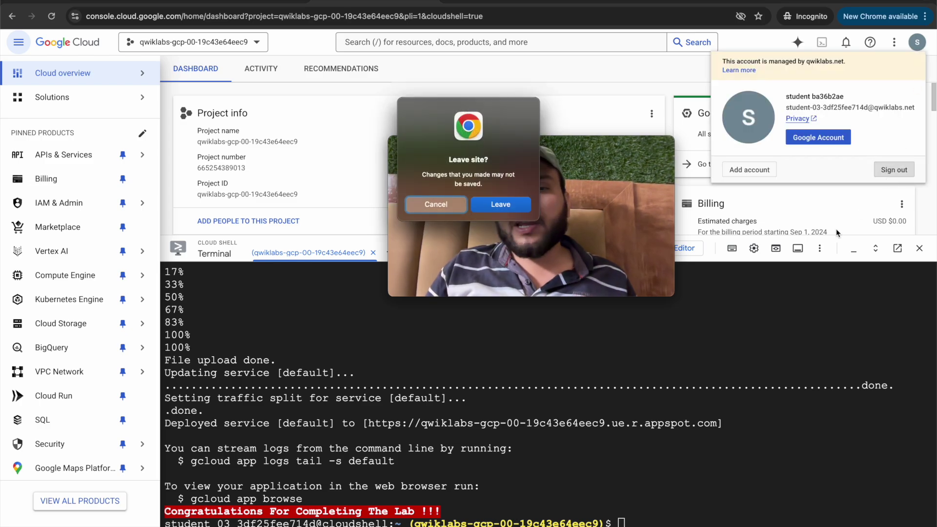
click(498, 203)
click(539, 310)
click(560, 256)
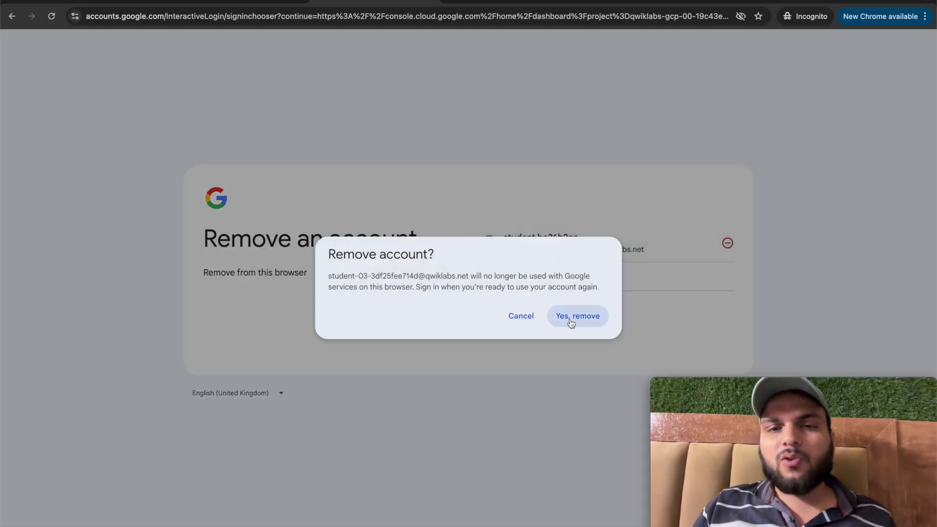
click(575, 317)
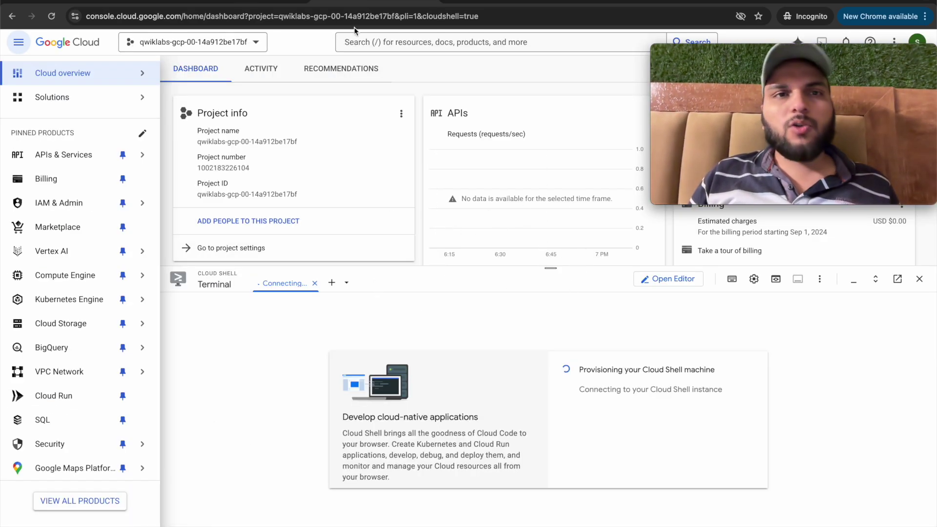
Set REGION to us-east1 in the Go lab's Cloud Shell, using the repository's export command and the region from Task 3.
click(474, 5)
drag(235, 233, 295, 232)
key(ctrl+c)
key(ctrl+shift+Tab)
key(ctrl+v)
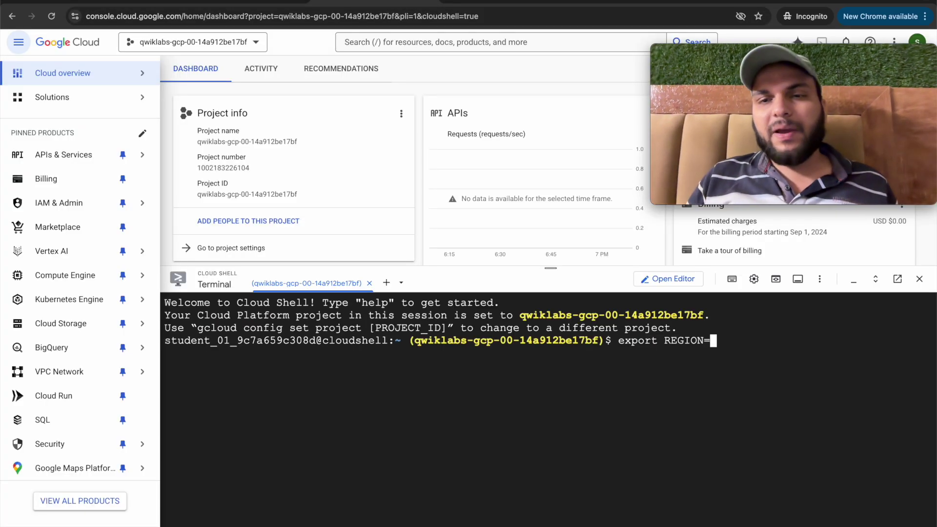
key(ctrl+shift+Tab)
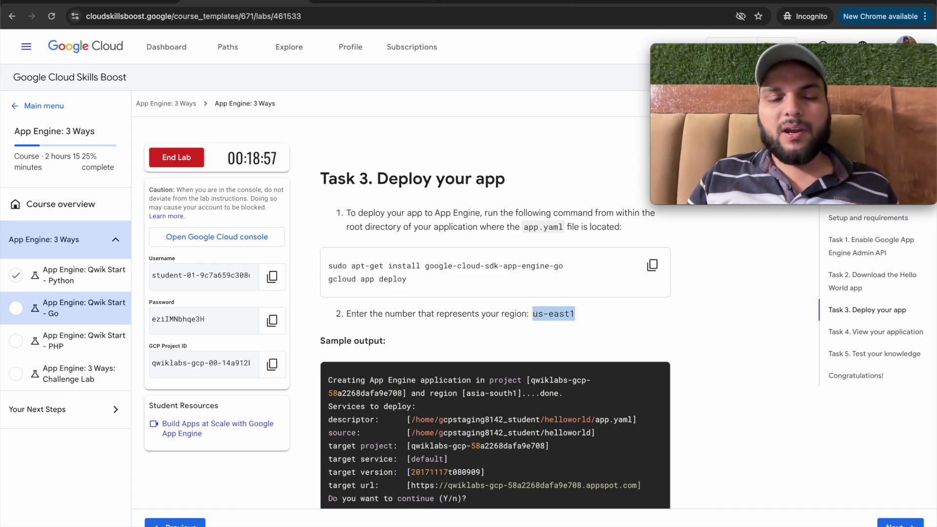
key(ctrl+c)
key(ctrl+Tab)
key(ctrl+v)
key(Return)
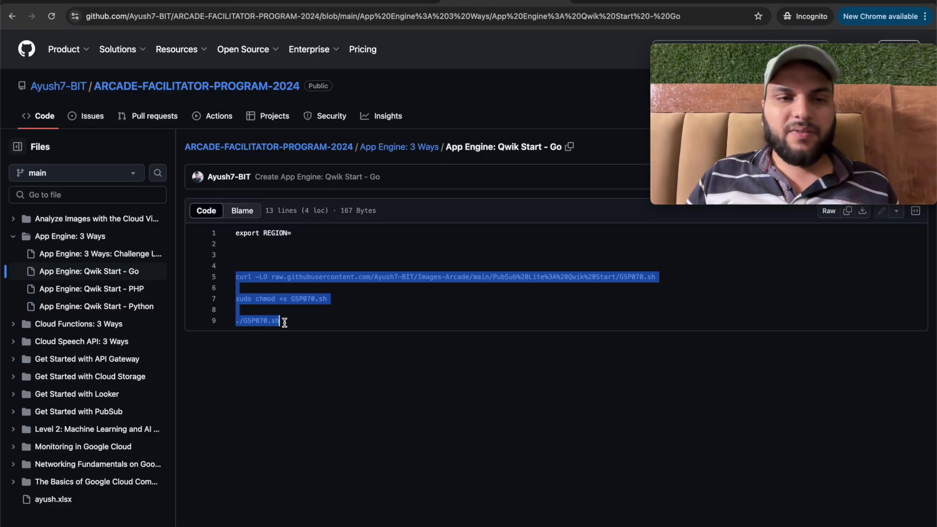
Run the repository's Go commands in Cloud Shell to download, make executable and launch GSP070.sh.
key(ctrl+c)
key(ctrl+Tab)
key(ctrl+v)
key(Return)
click(648, 446)
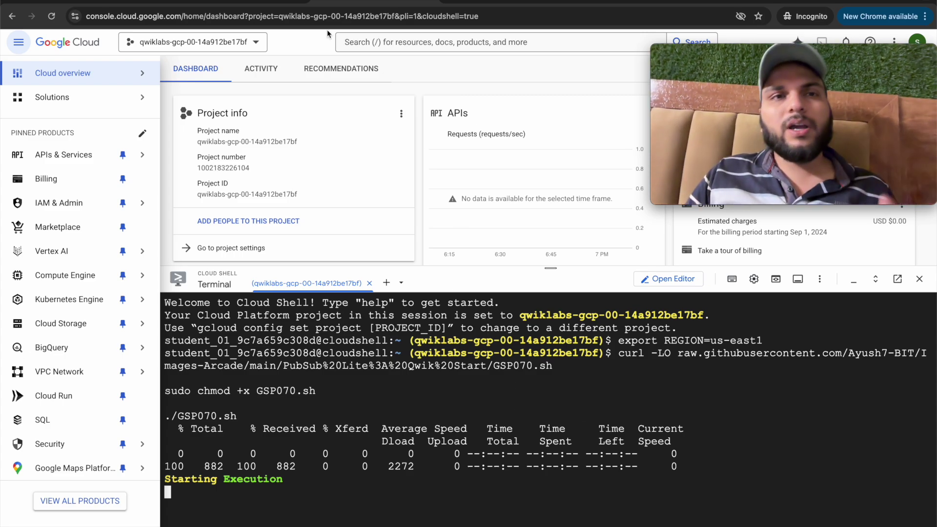
Open the App Engine: Qwik Start - PHP file in the GitHub repository.
click(254, 1)
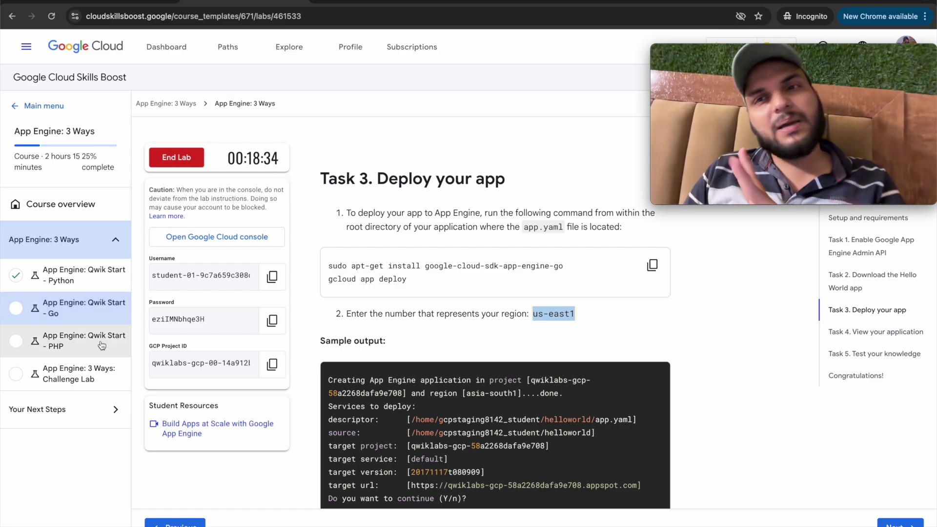
click(496, 2)
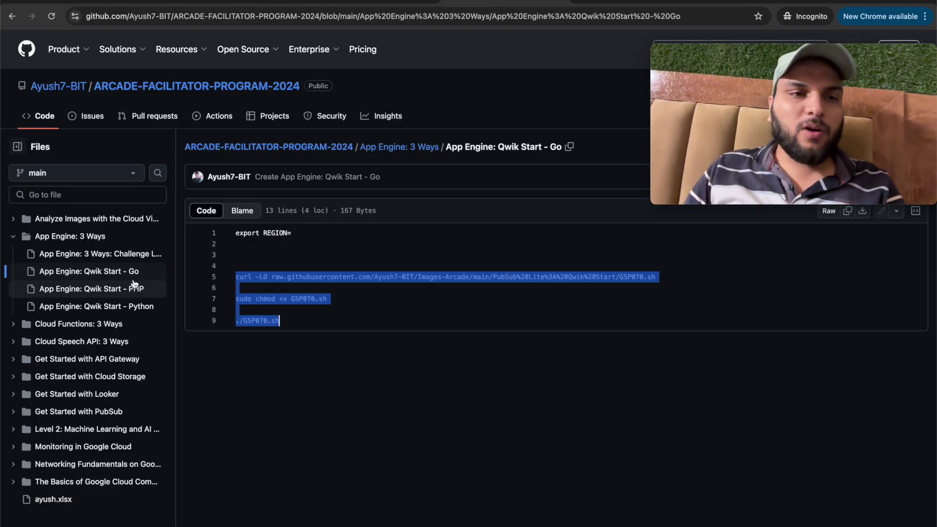
click(121, 290)
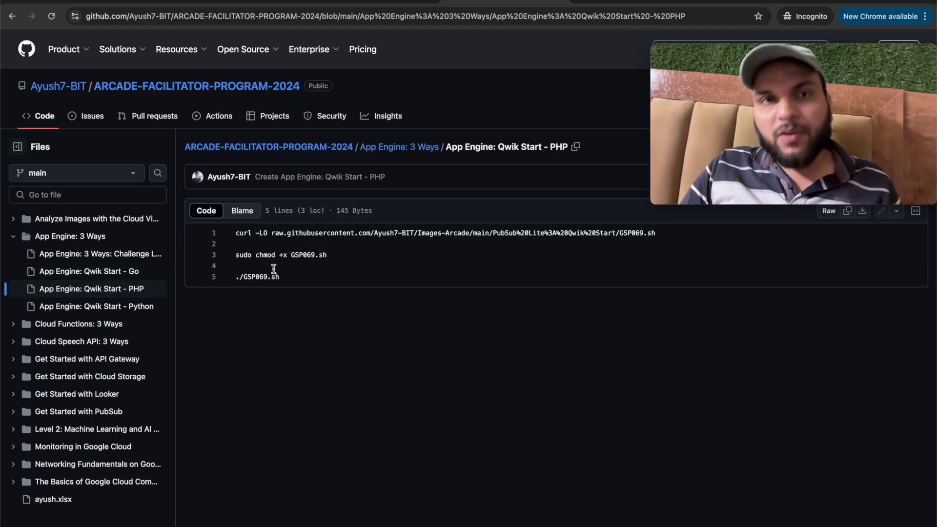
Return to the App Engine: Qwik Start - Go lab page and copy the student account's password.
key(ctrl+shift+Tab)
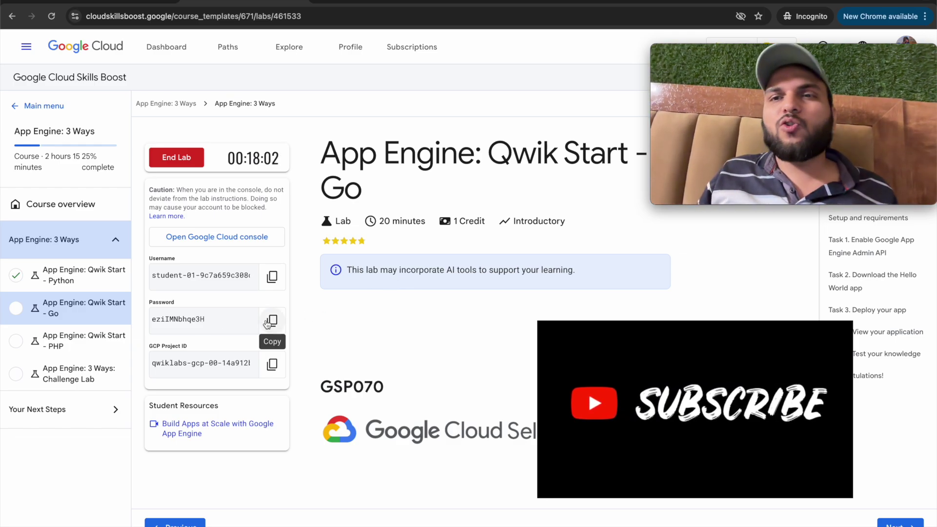
click(268, 323)
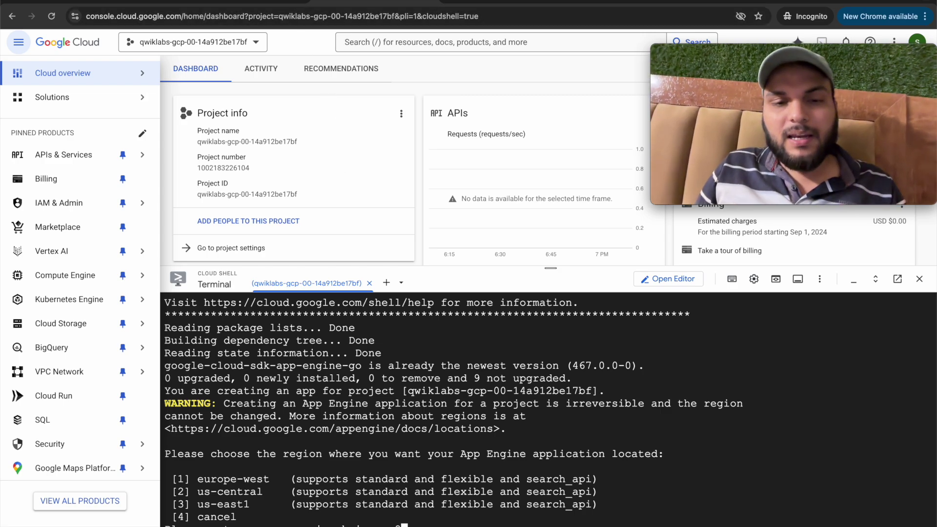
Choose region 3 (us-east1) for the Go lab's App Engine application and answer Y to continue the deployment.
key(Return)
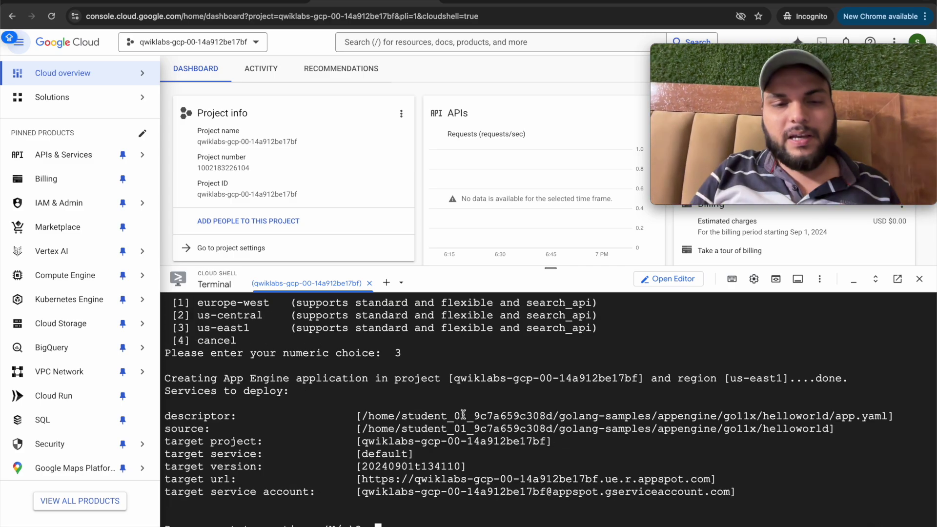
key(Return)
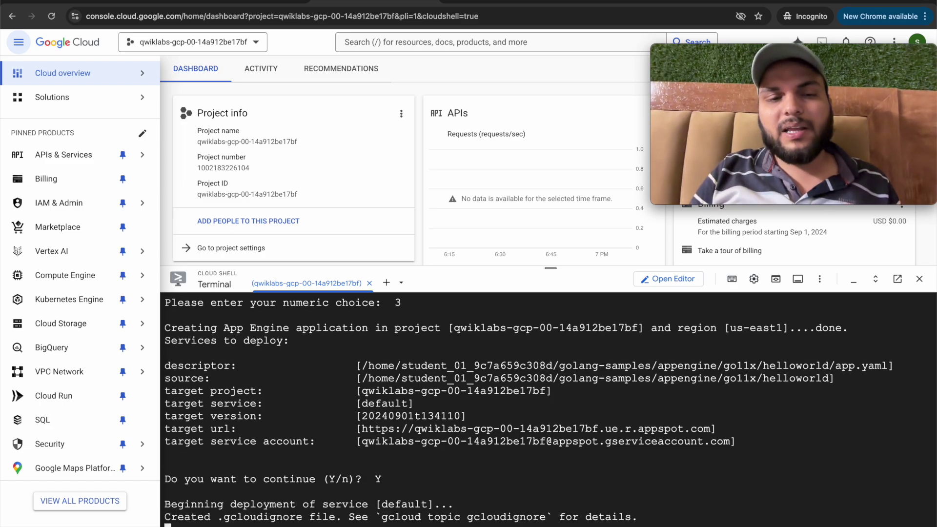
scroll(490, 400, up, 10)
scroll(490, 400, down, 10)
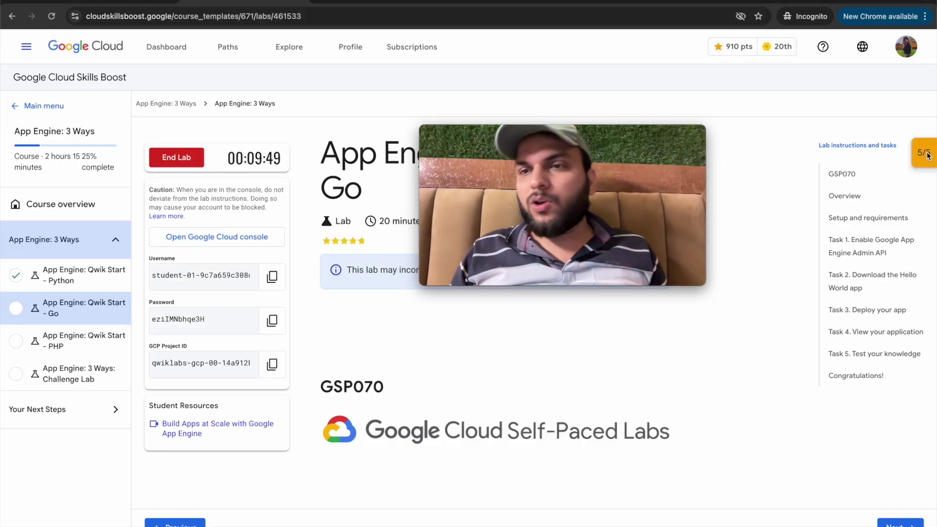
Review the Go lab's checkpoint score, end the lab and dismiss the satisfaction survey.
click(927, 155)
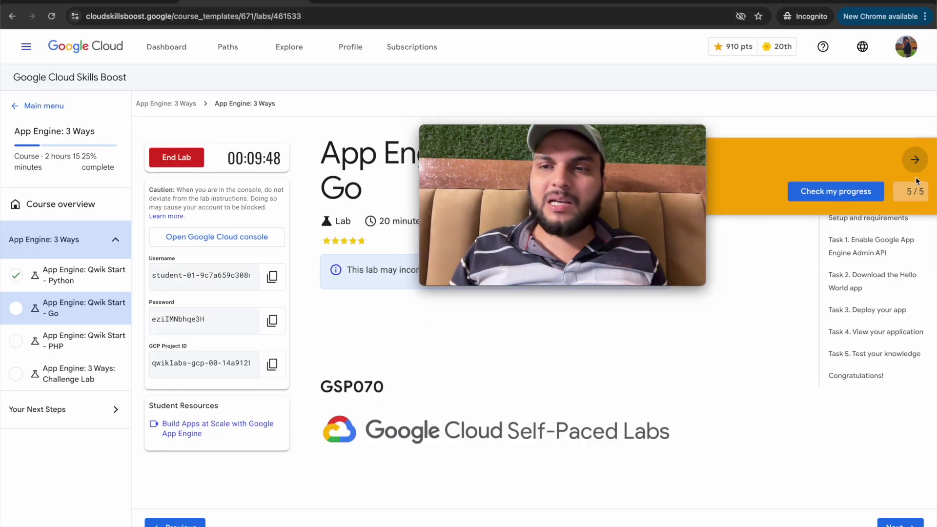
click(910, 163)
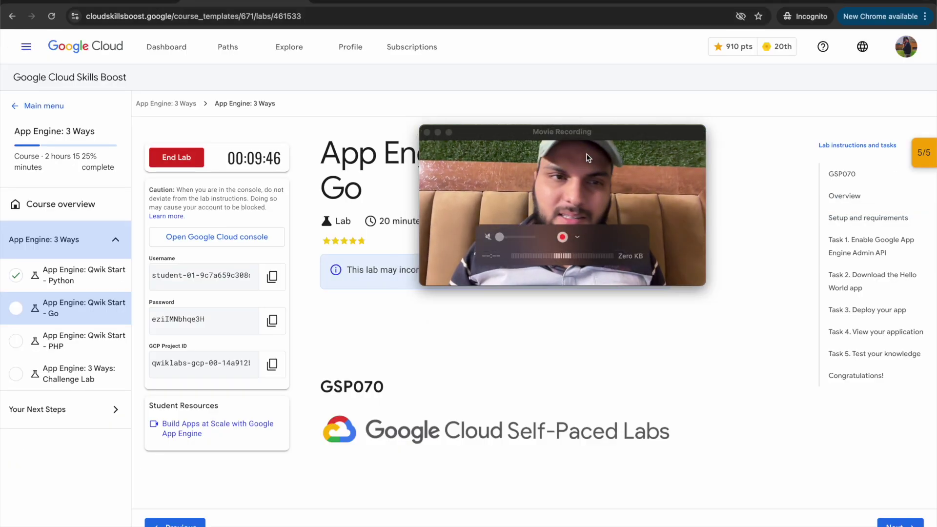
click(176, 157)
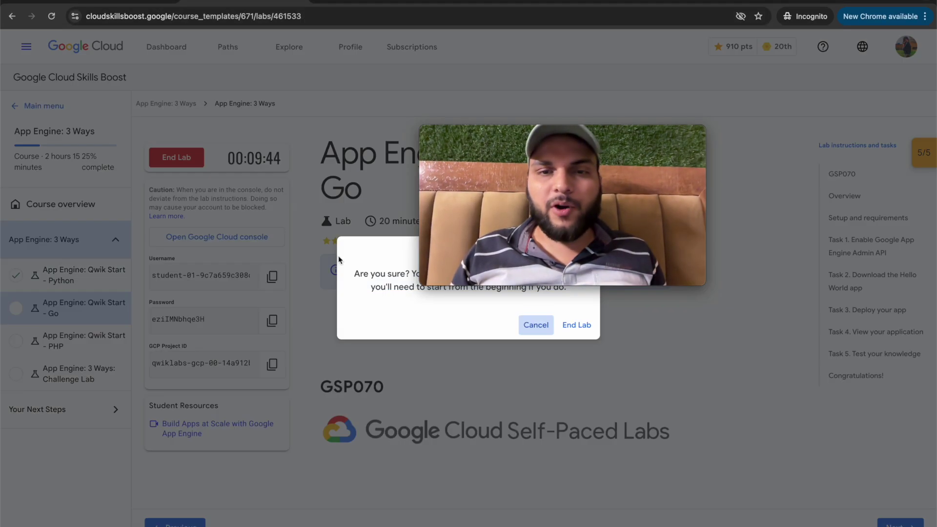
click(576, 324)
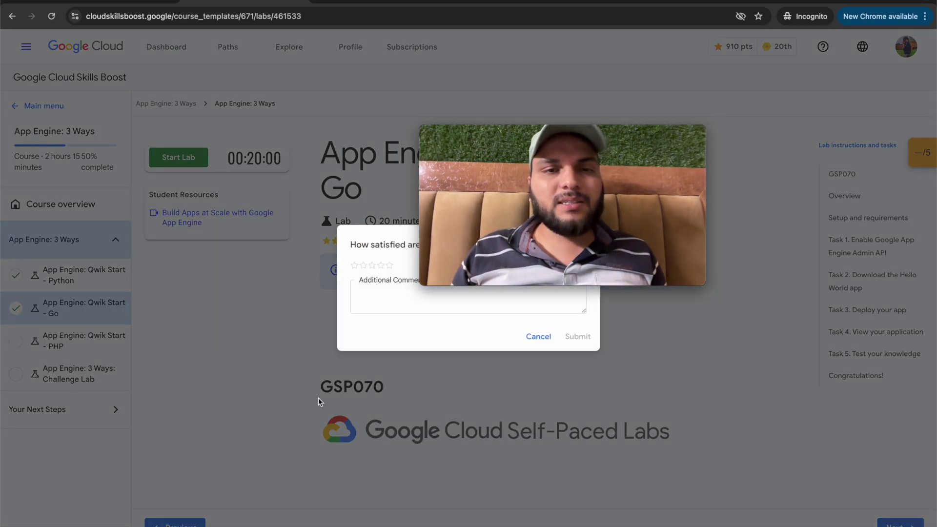
click(318, 398)
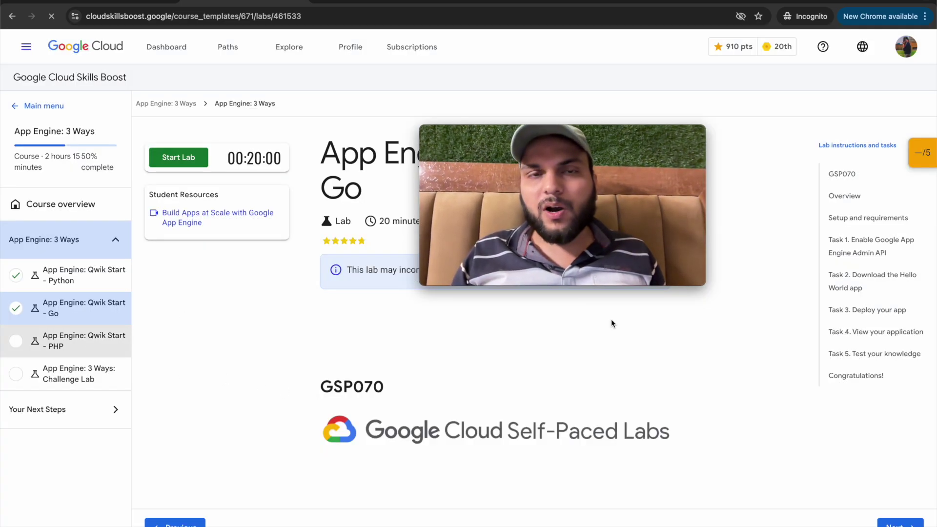
Open the App Engine: 3 Ways: Challenge Lab in the course outline and start it.
click(92, 350)
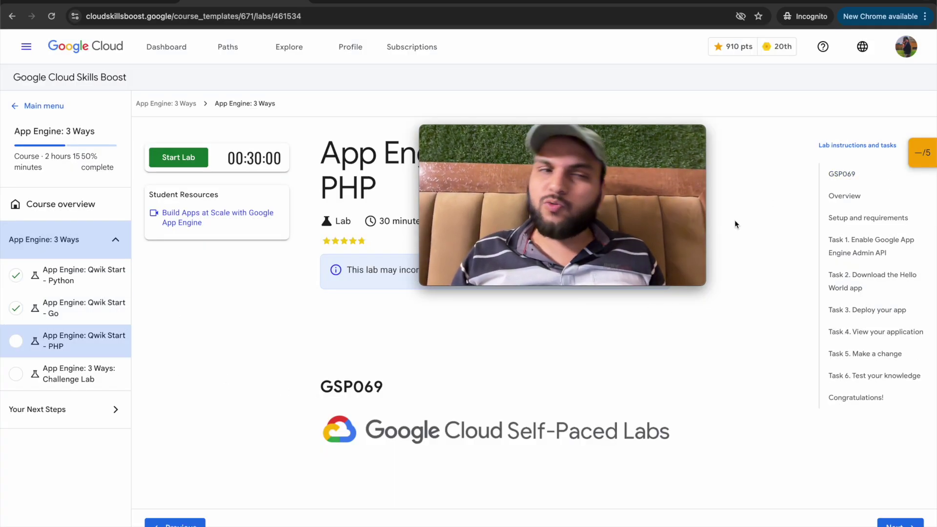
click(70, 385)
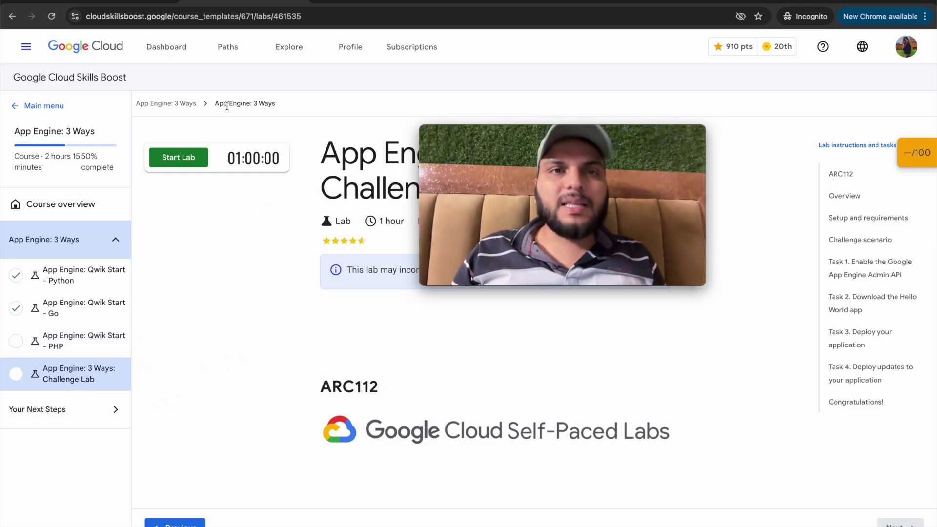
click(183, 163)
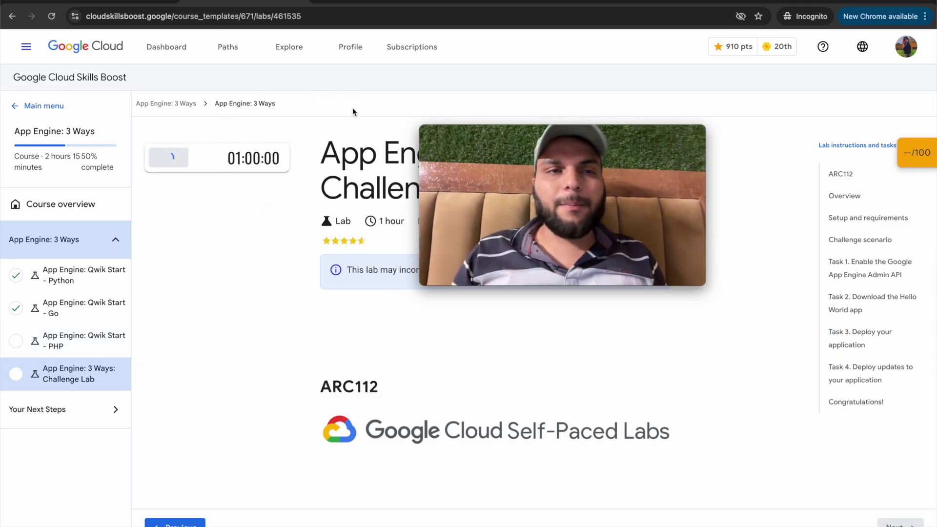
Copy the challenge lab's student account password, open its Google Cloud console and activate Cloud Shell.
click(272, 321)
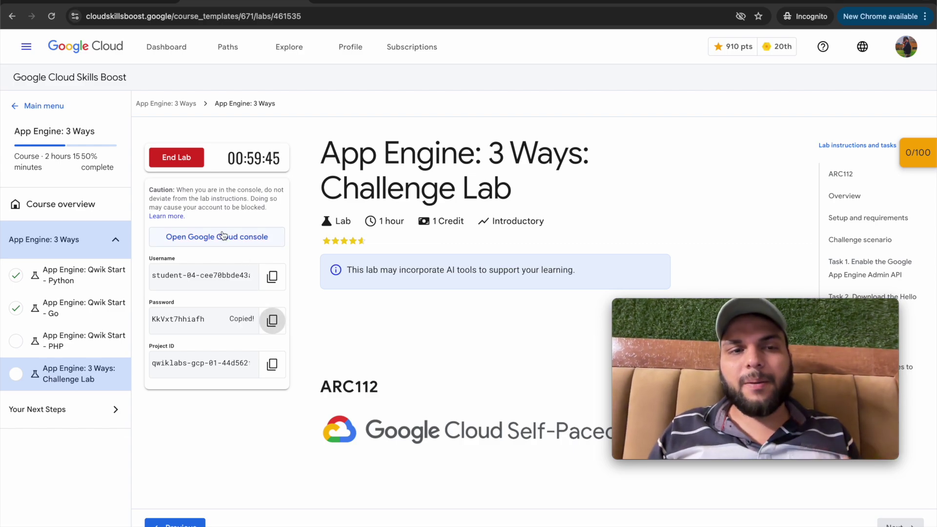
click(266, 236)
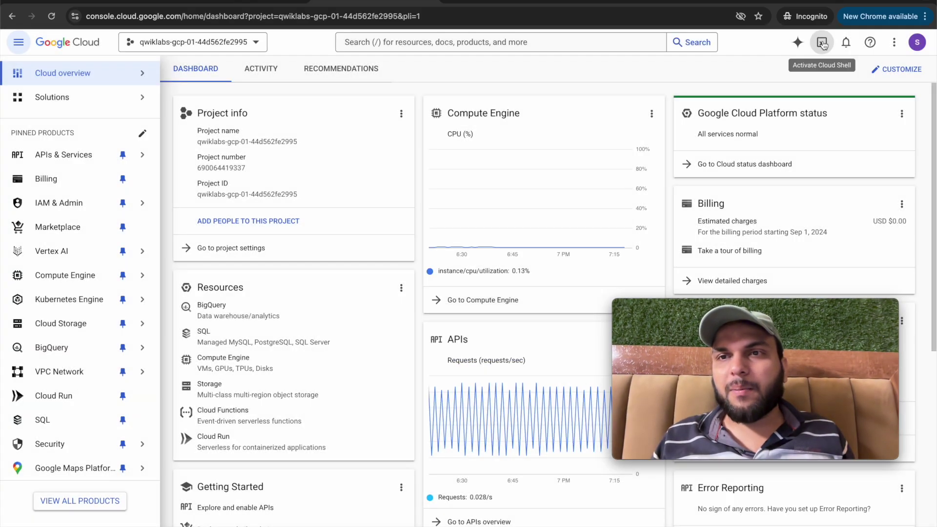
click(823, 44)
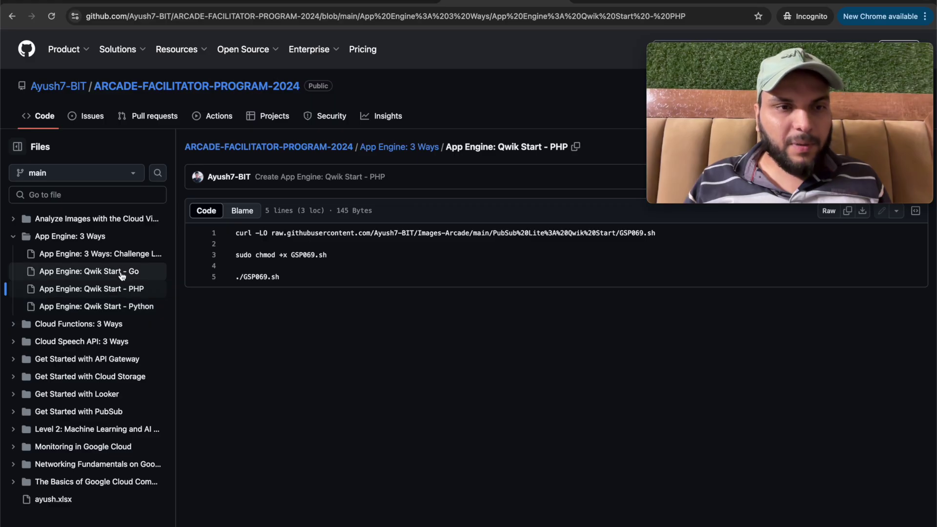
Copy the export MESSAGE="" line from the repository's Challenge Lab file, enlarge the Cloud Shell text and paste the line at the prompt.
click(118, 255)
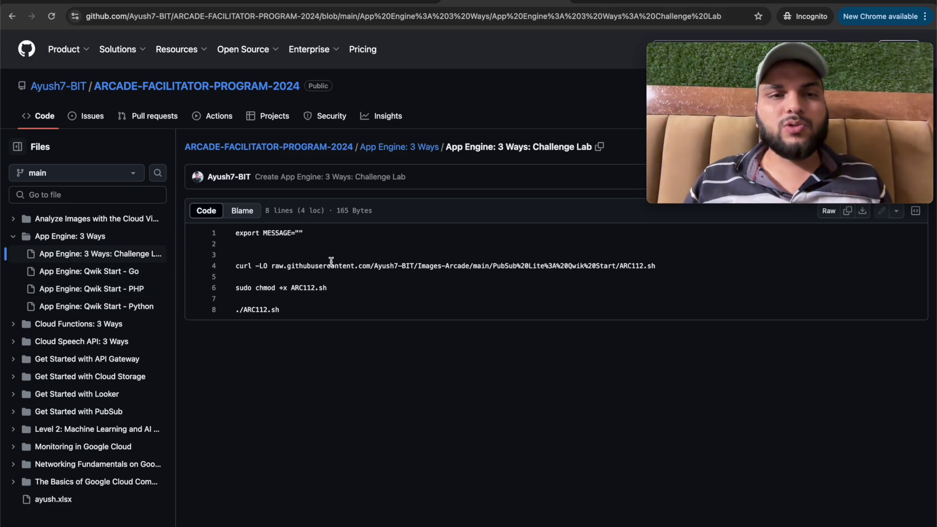
drag(237, 235, 293, 231)
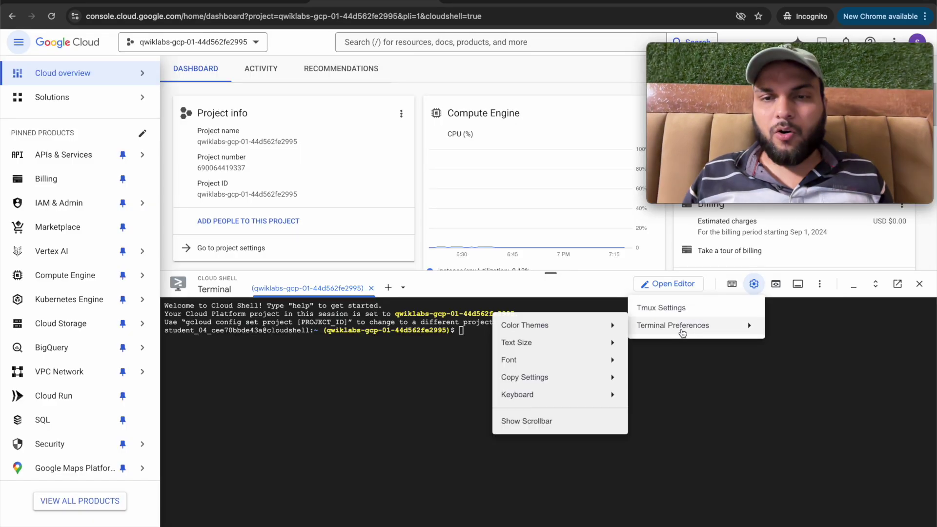
mouse_move(537, 343)
click(390, 361)
key(ctrl+v)
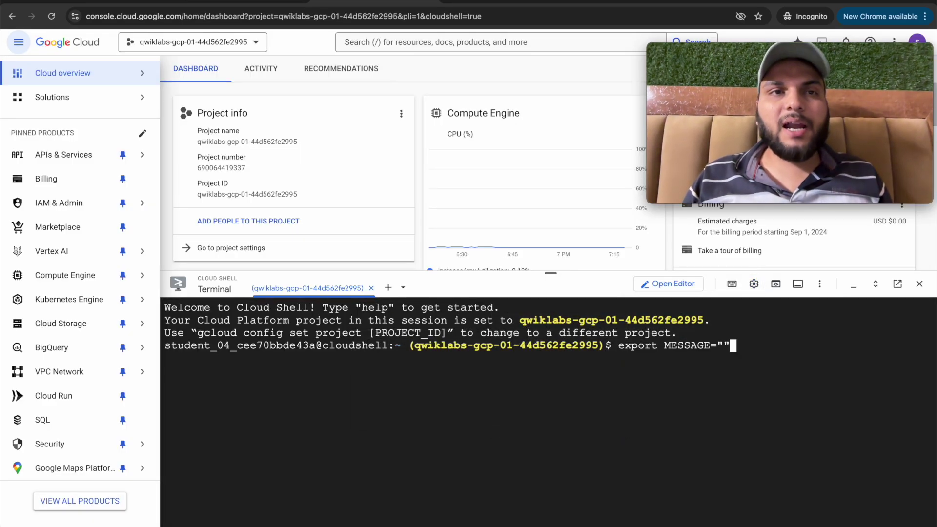
Copy "Welcome to this world!" from the challenge lab's Task 4 and set MESSAGE to it in Cloud Shell.
key(ctrl+shift+Tab)
scroll(409, 282, down, 15)
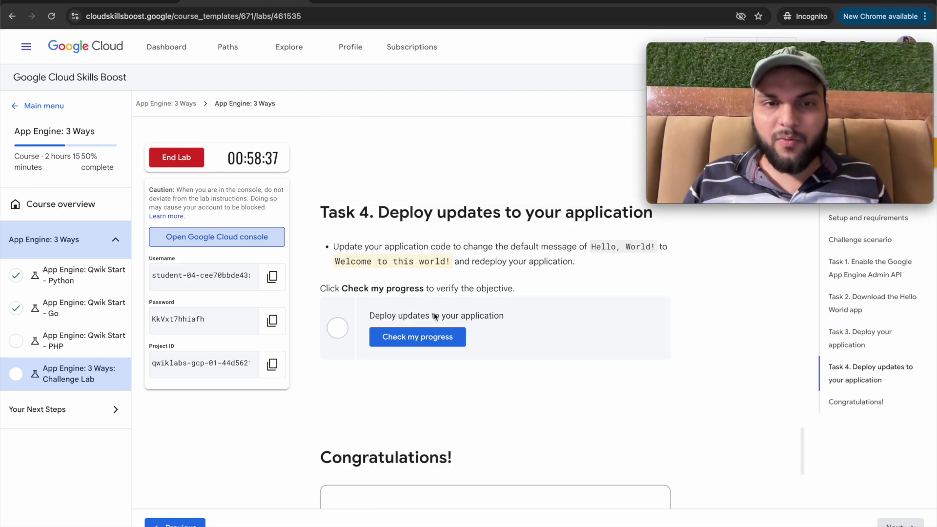
drag(335, 263, 443, 261)
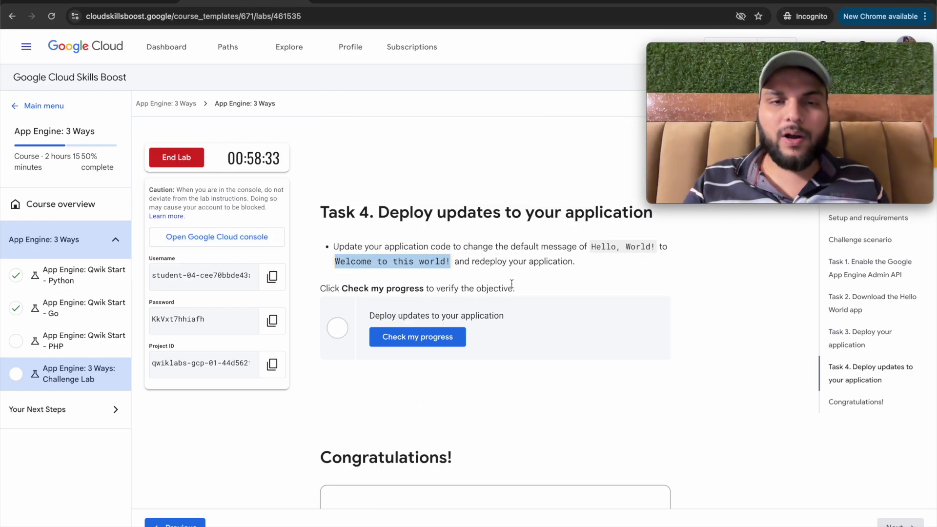
click(395, 1)
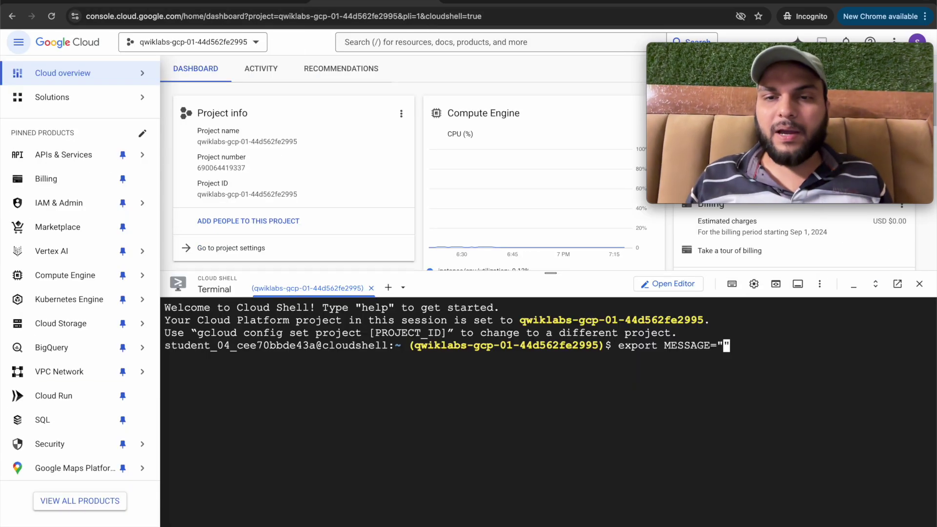
key(ctrl+v)
key(Return)
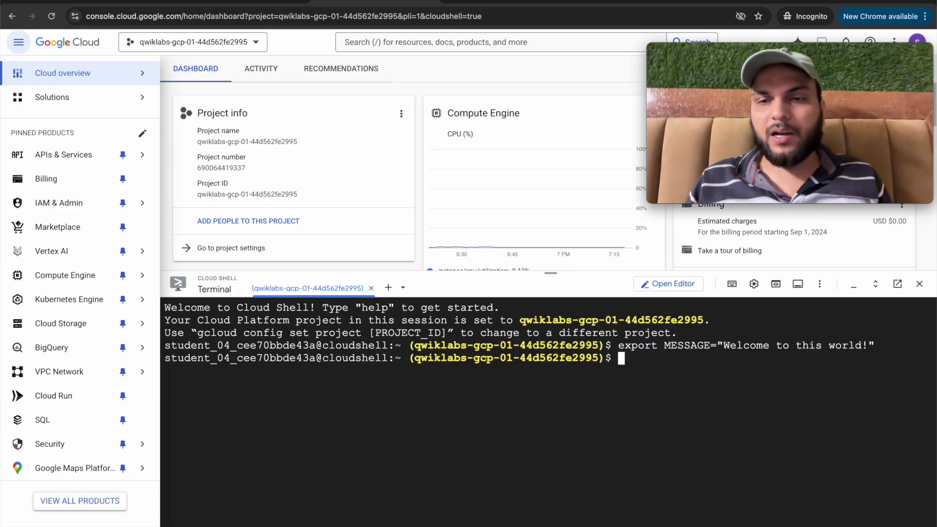
Run the repository's Challenge Lab commands in Cloud Shell to download, make executable and launch ARC112.sh.
key(ctrl+Tab)
drag(236, 266, 283, 311)
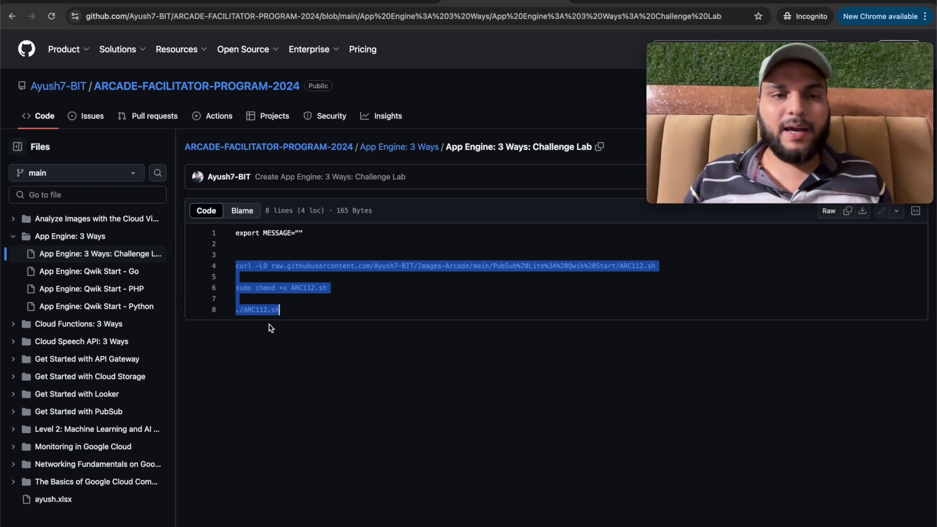
click(344, 1)
key(ctrl+v)
key(Return)
click(650, 447)
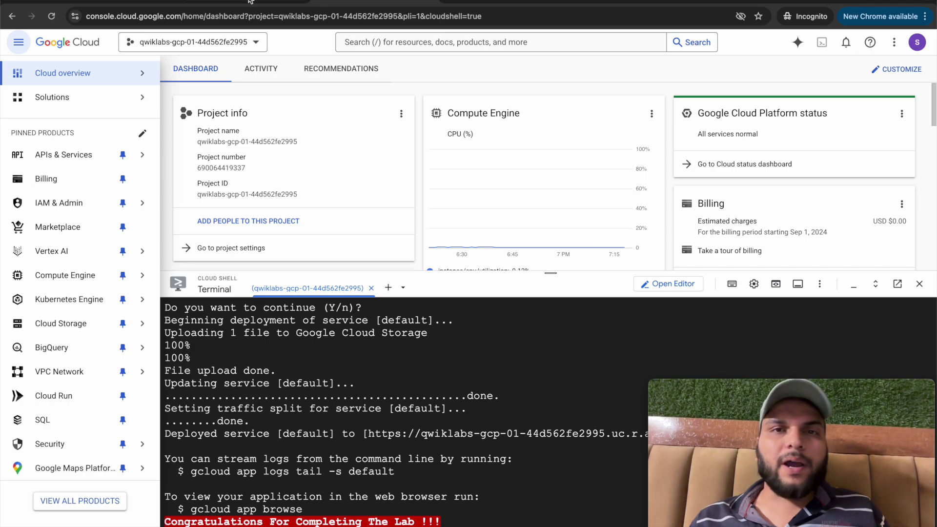
Check the challenge lab's progress for downloading the Hello World app, deploying the application and deploying updates.
click(249, 0)
click(927, 156)
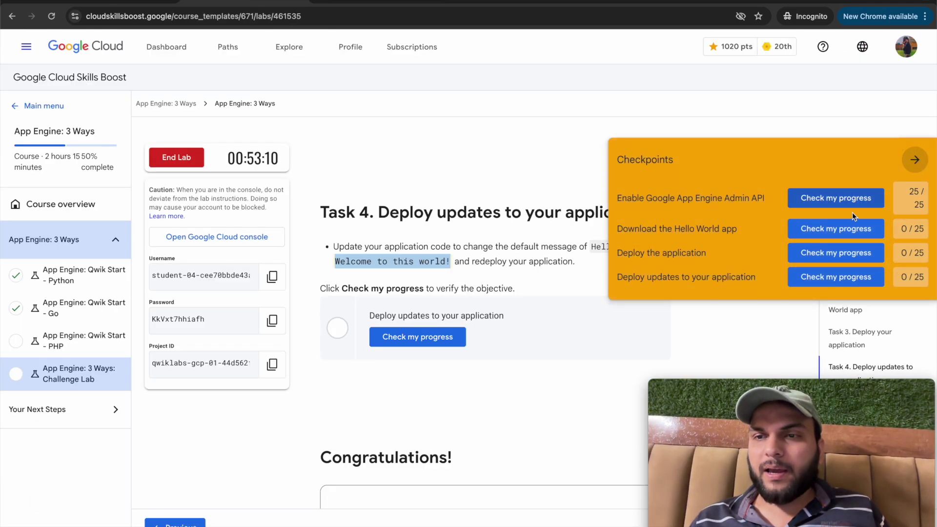
click(829, 228)
click(829, 253)
click(829, 277)
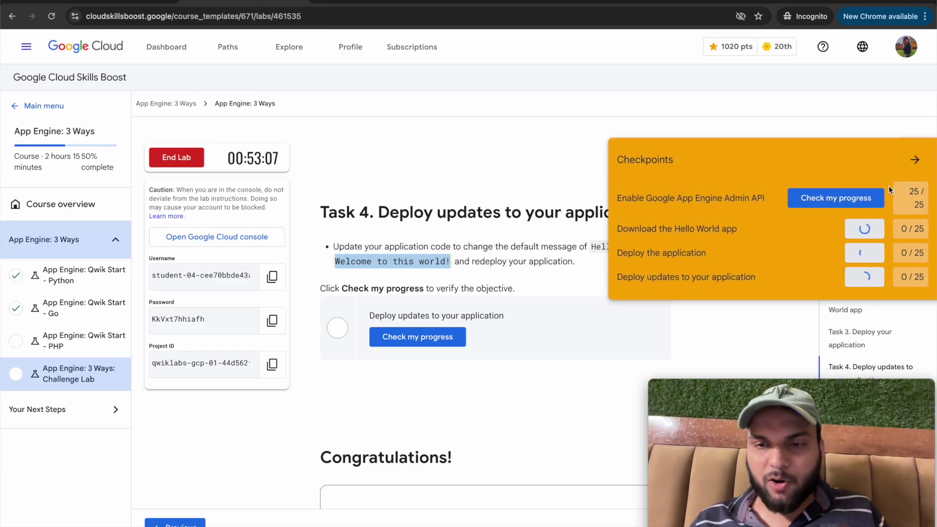
click(807, 290)
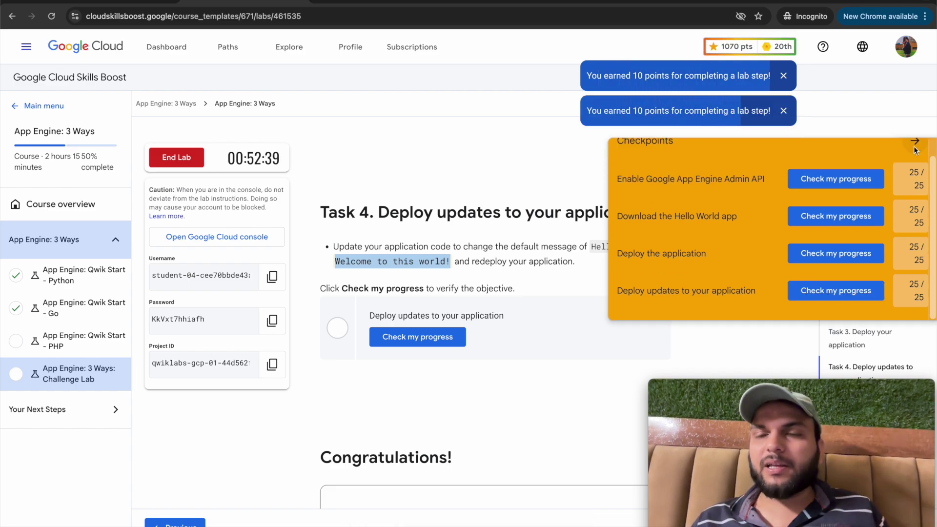
Close the checkpoint list, end the challenge lab and cancel the satisfaction survey.
click(878, 161)
click(196, 161)
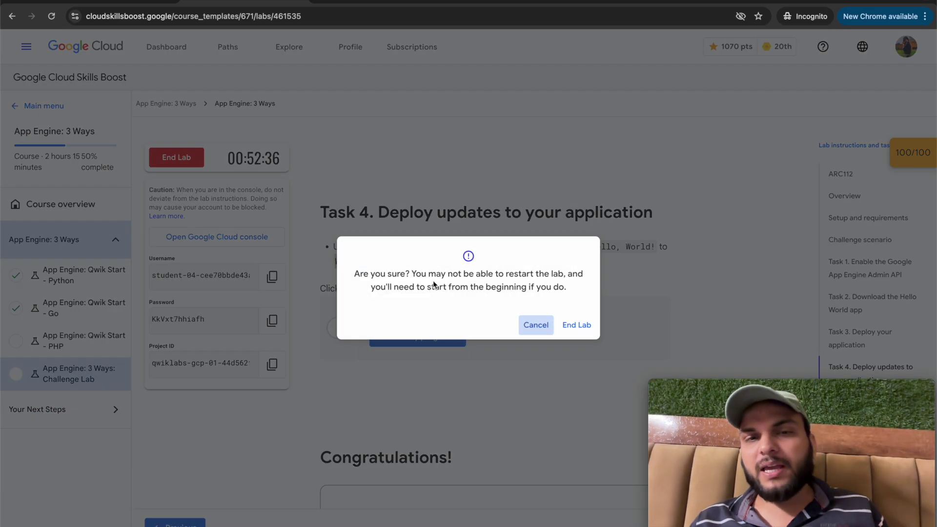
click(577, 325)
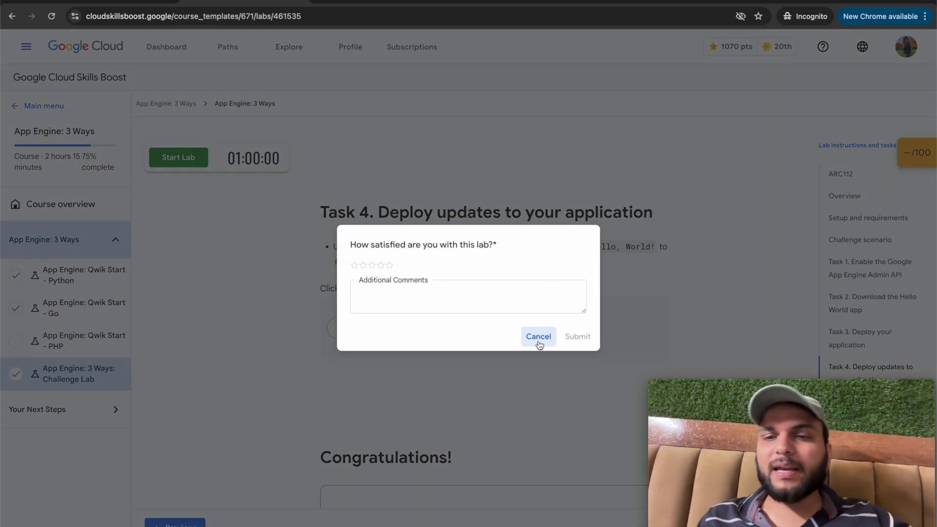
click(537, 337)
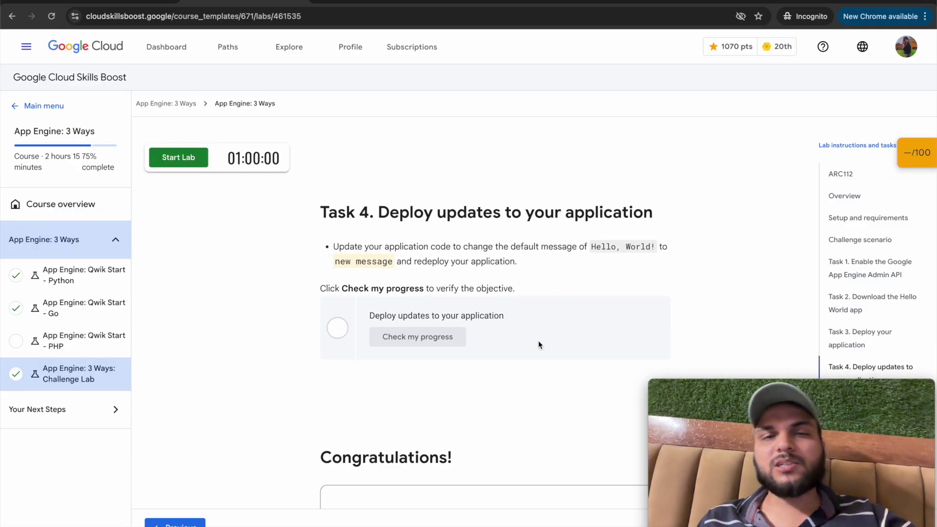